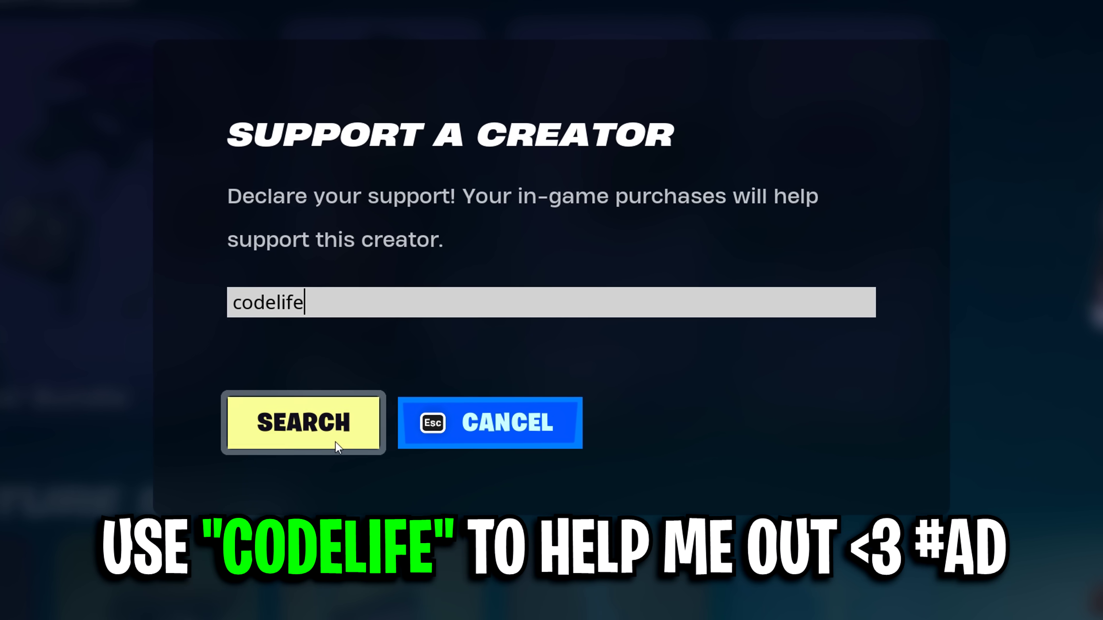
Search for the channel's creator code in Fortnite's Support a Creator dialog
left_click(335, 443)
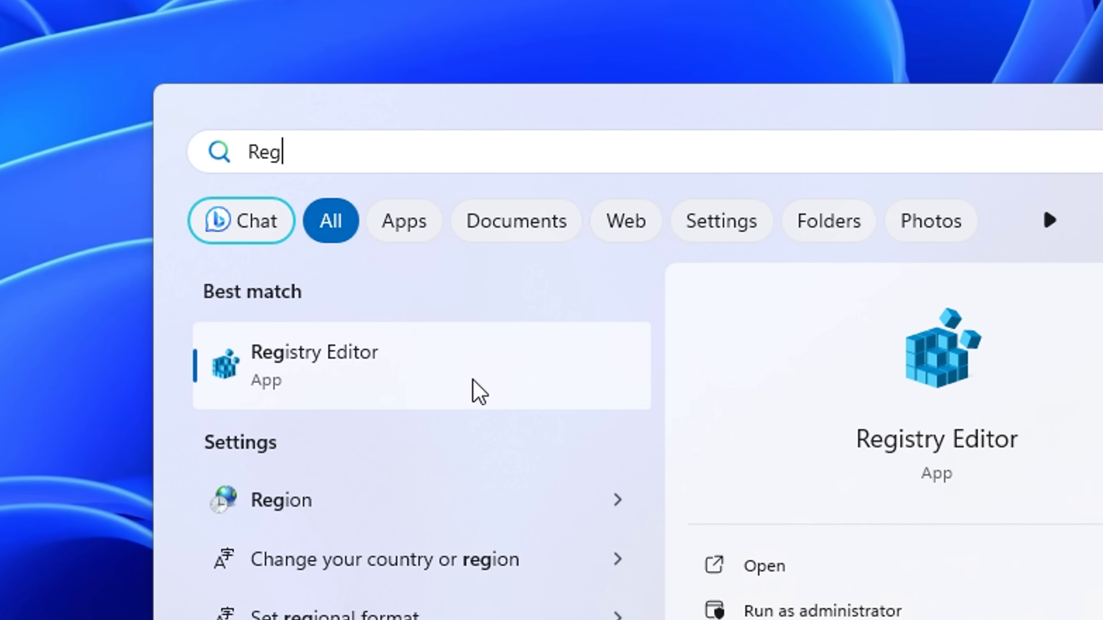
Launch Registry Editor, the best match for 'Reg', from Windows search
left_click(462, 383)
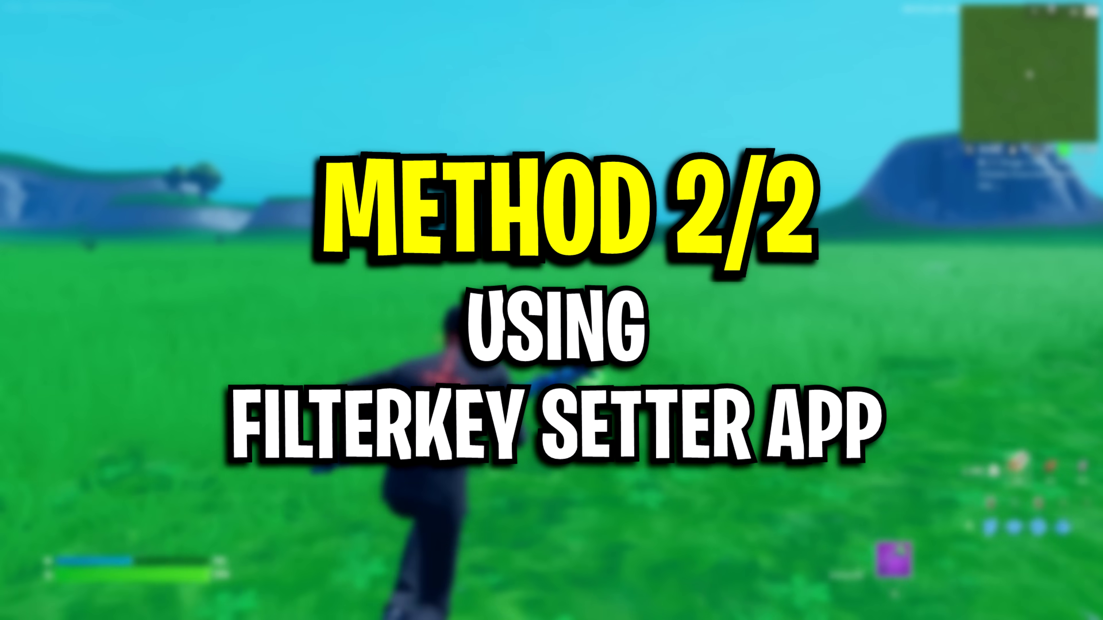
Run the Google search for 'filter keys setter' and browse the results
left_click(425, 398)
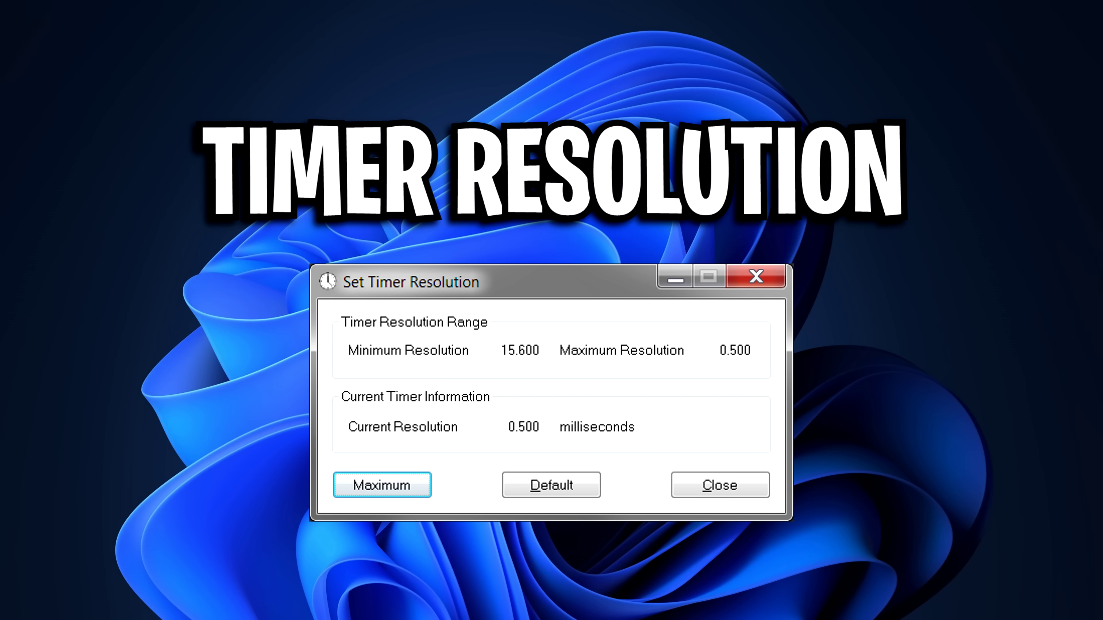
left_click_drag(222, 42, 541, 42)
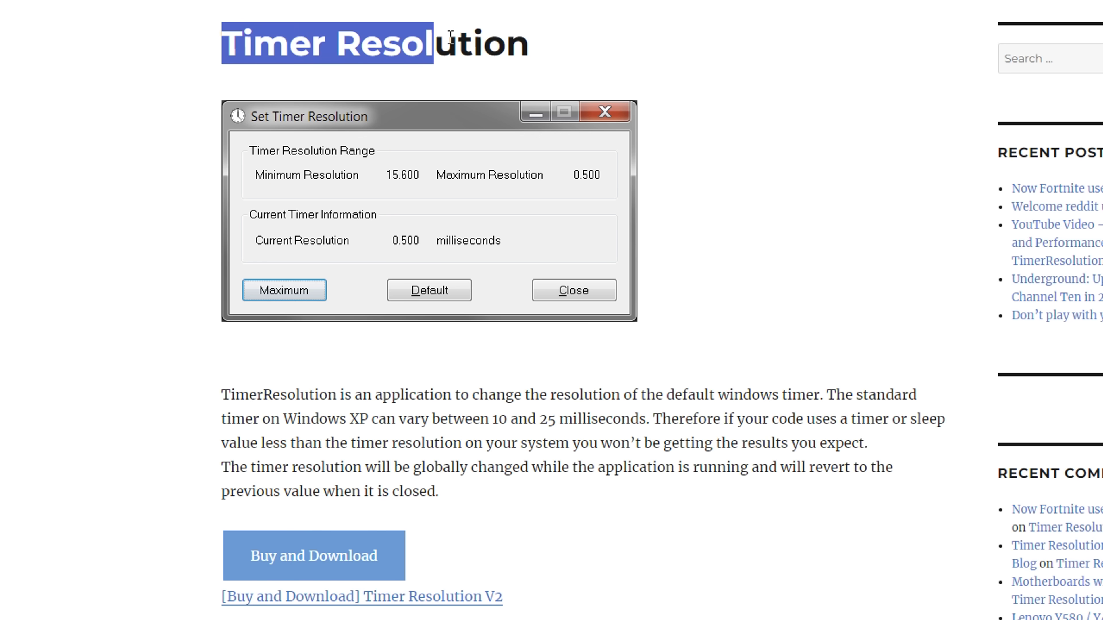
left_click(714, 257)
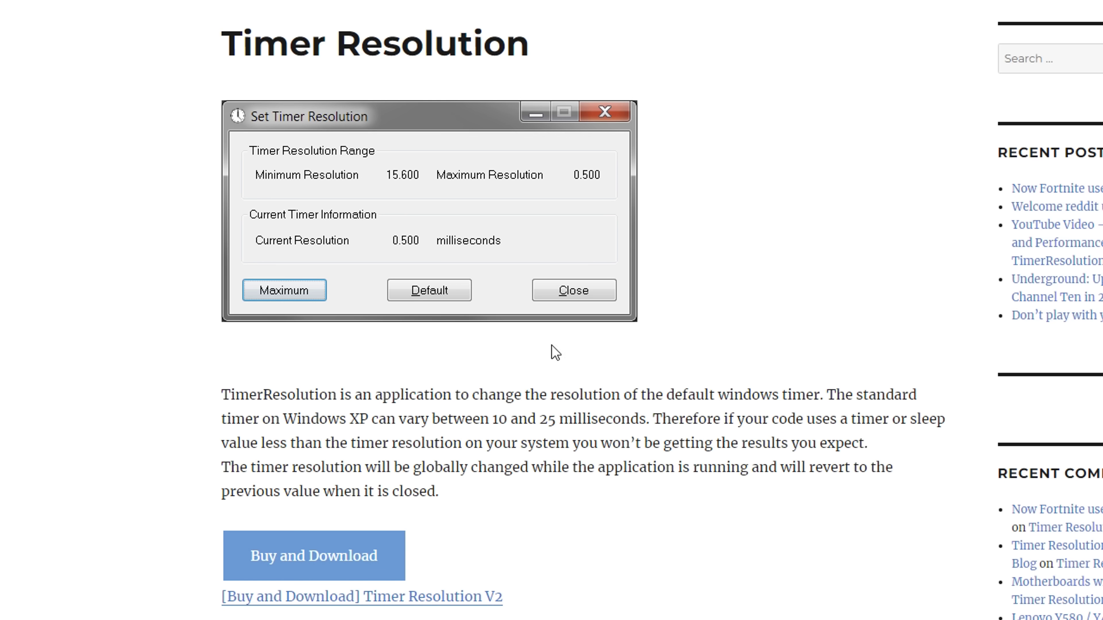
Highlight the page's notes on the 10–25 ms default timer and its temporary effect
left_click_drag(441, 420, 623, 420)
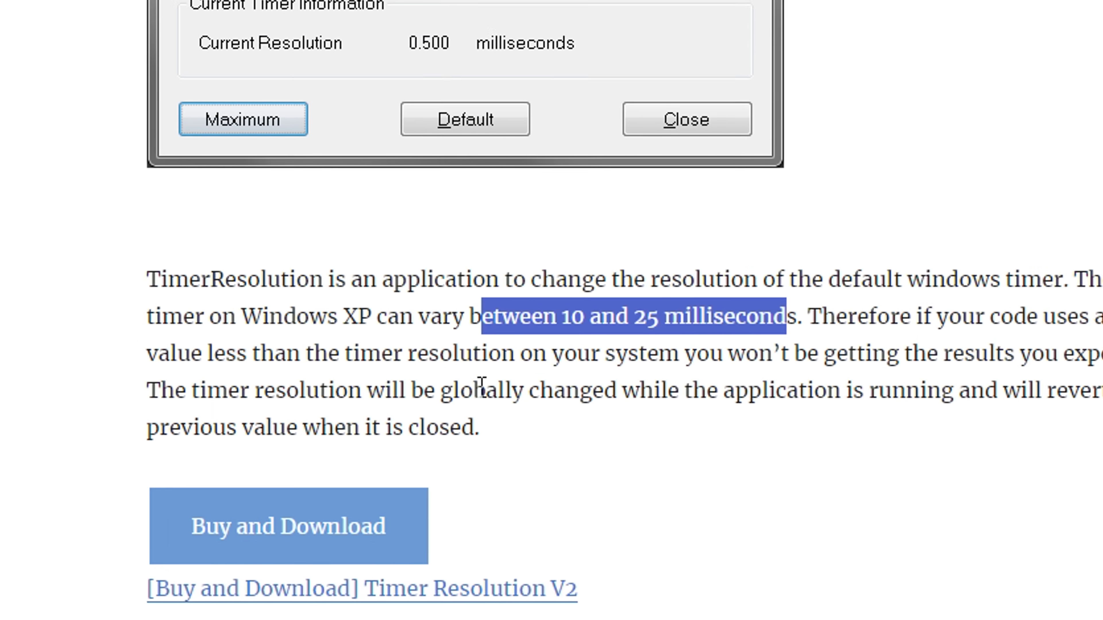
left_click_drag(447, 469, 881, 469)
left_click_drag(1098, 382, 662, 430)
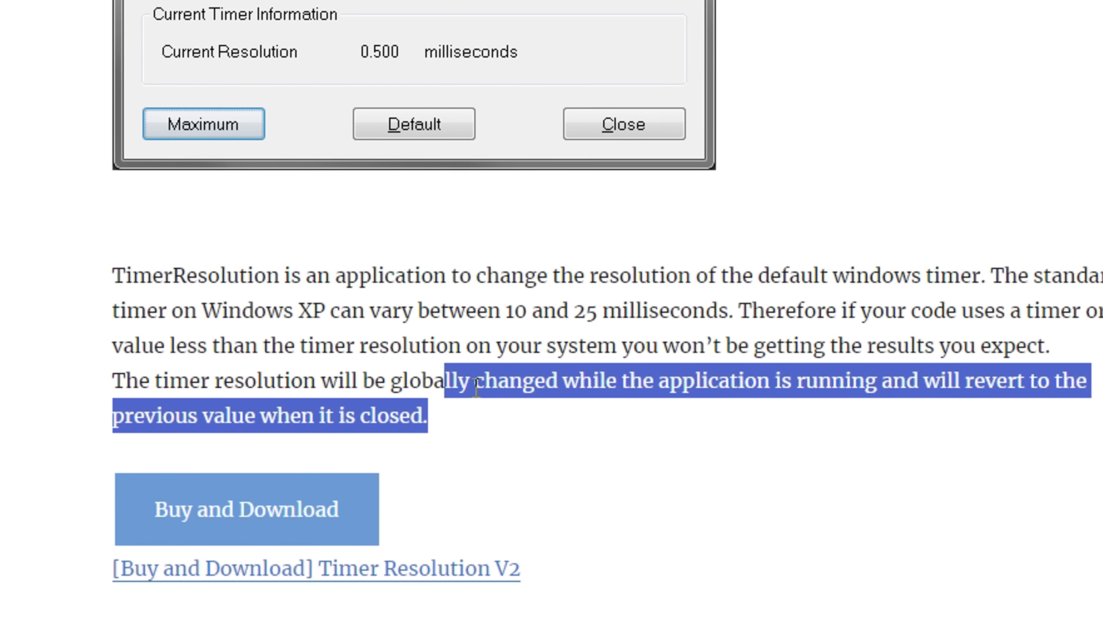
left_click(641, 422)
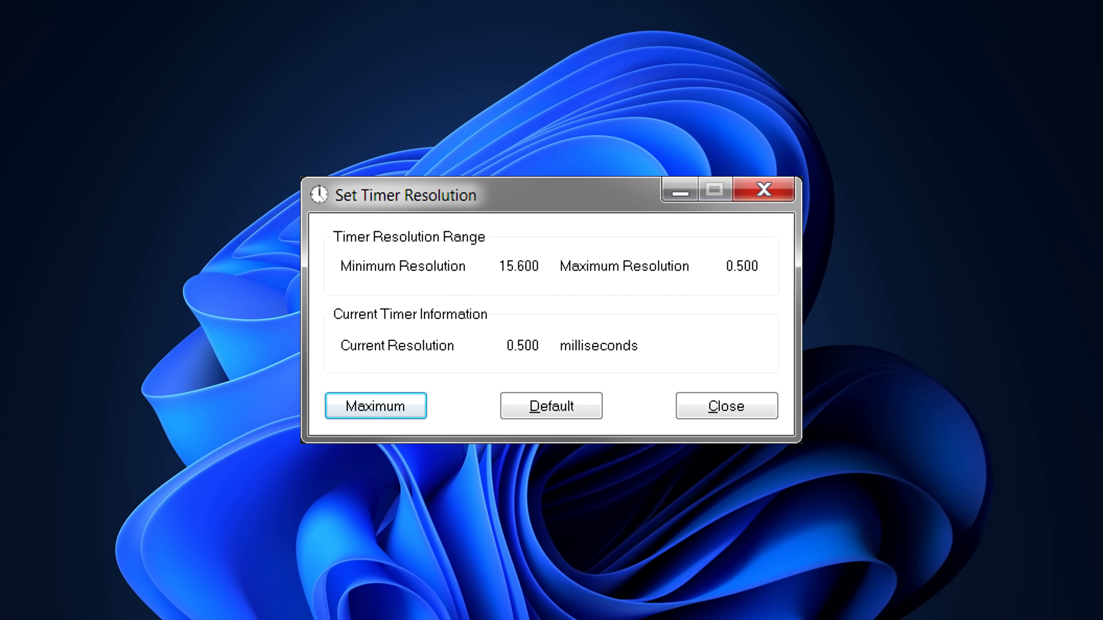
left_click_drag(123, 61, 689, 62)
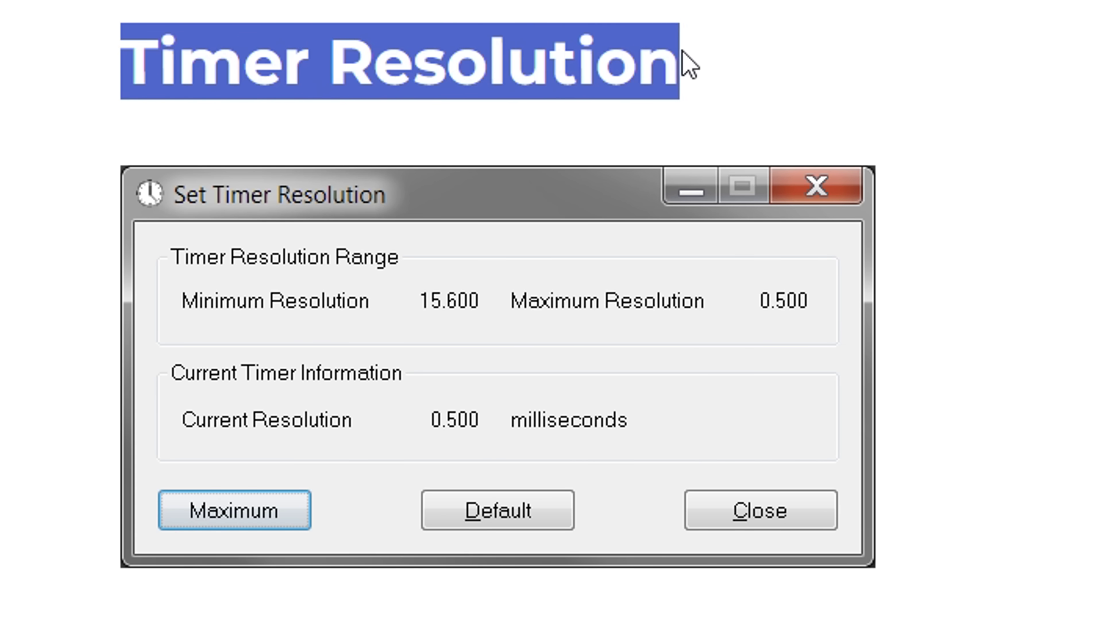
left_click(841, 123)
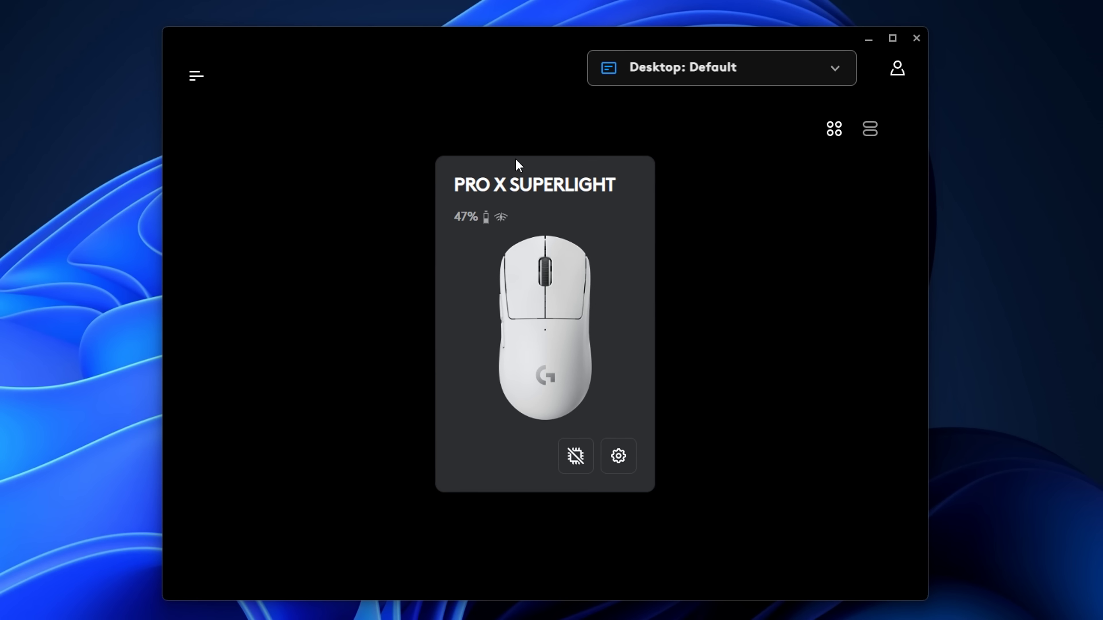
Raise the PRO X SUPERLIGHT's DPI from 400 to 800 in G HUB
left_click(590, 304)
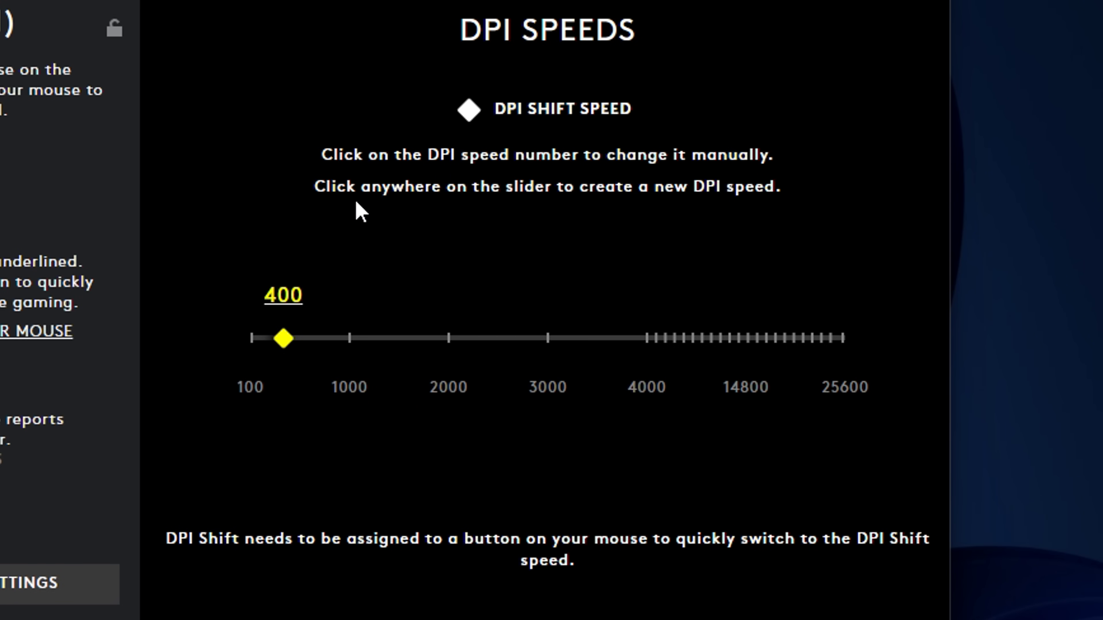
left_click_drag(285, 341, 331, 343)
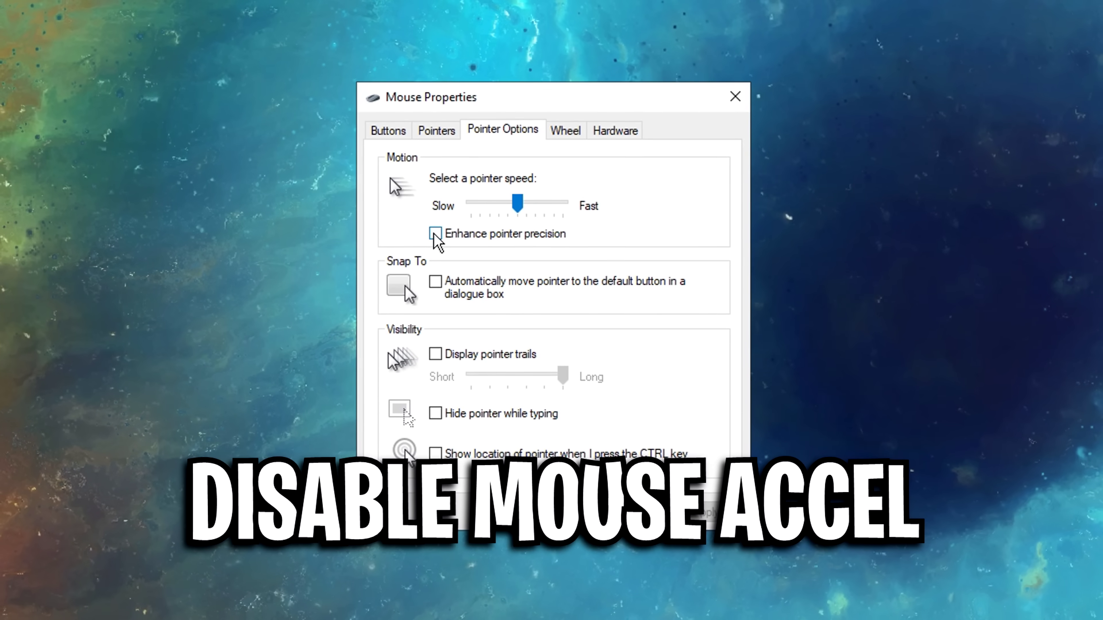
Uncheck Enhance pointer precision, leaving the pointer speed at 6/11
left_click(453, 242)
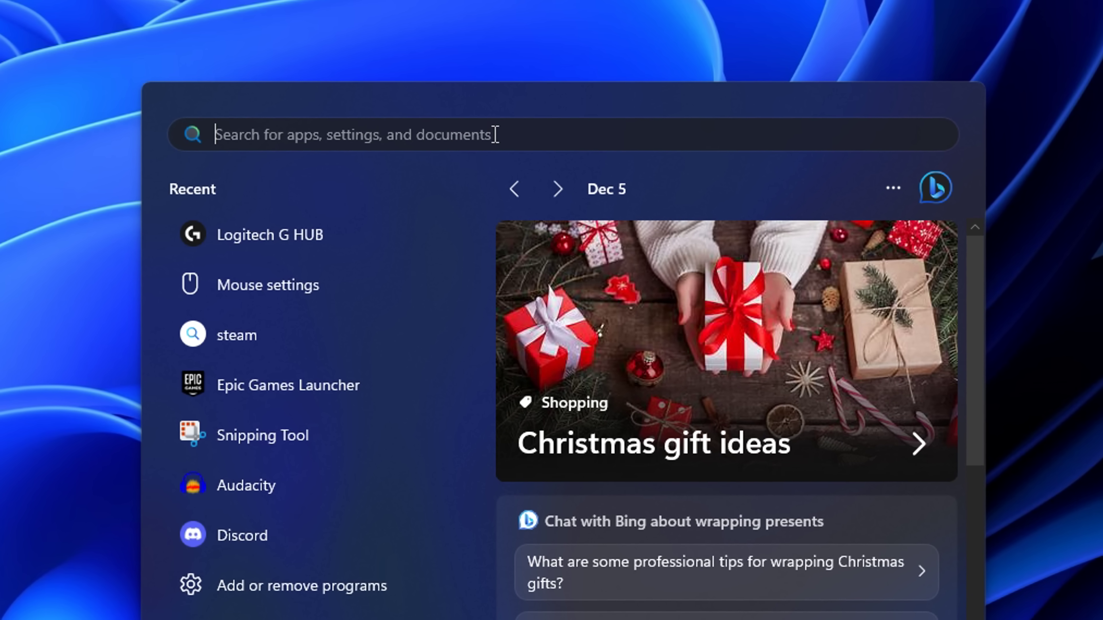
Set the main display's refresh rate to 279.96 Hz in Advanced display settings
type("display settings")
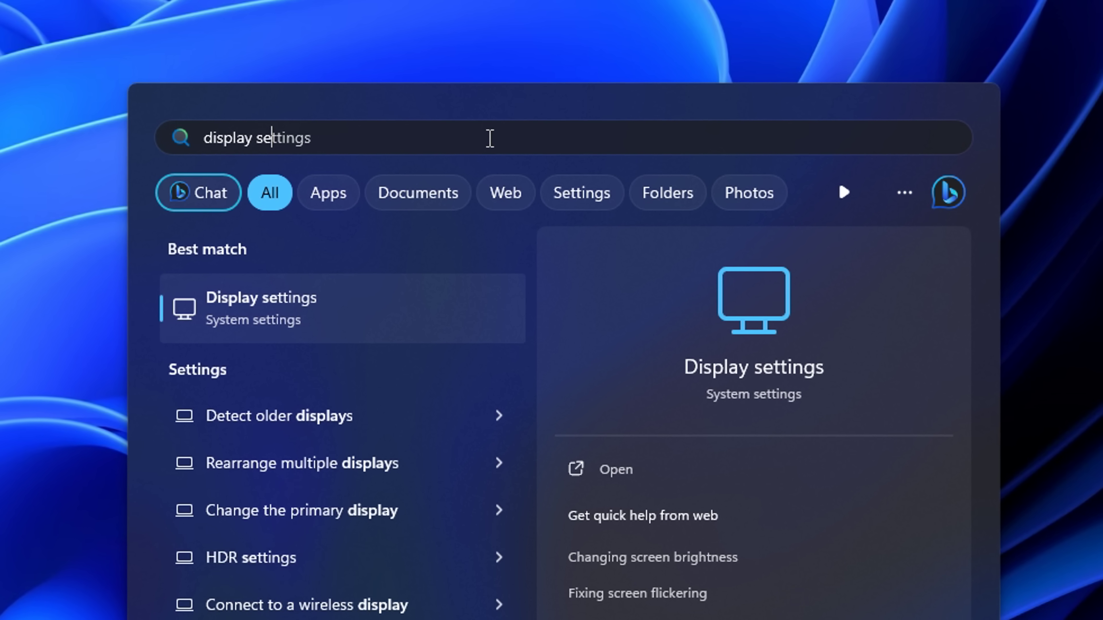
left_click(343, 325)
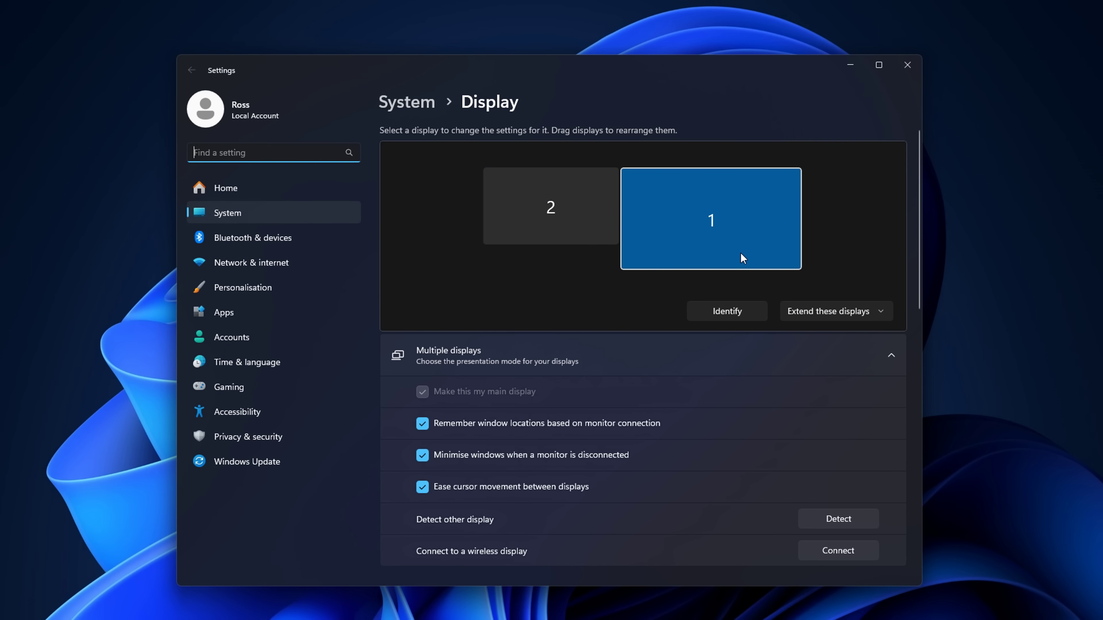
scroll(732, 378, "down", 10)
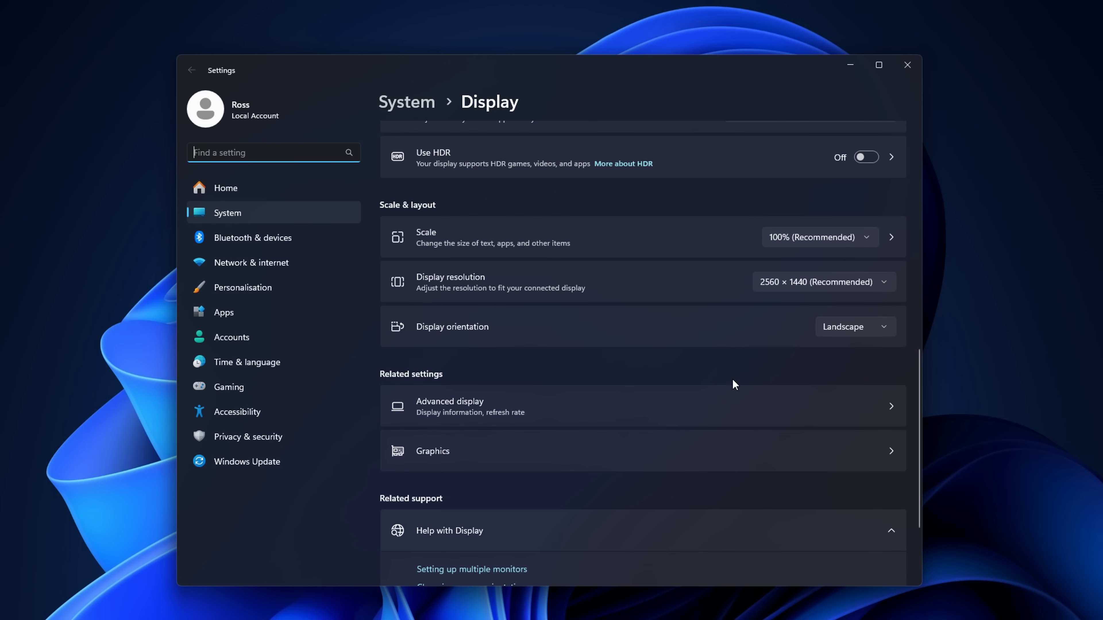
left_click(563, 416)
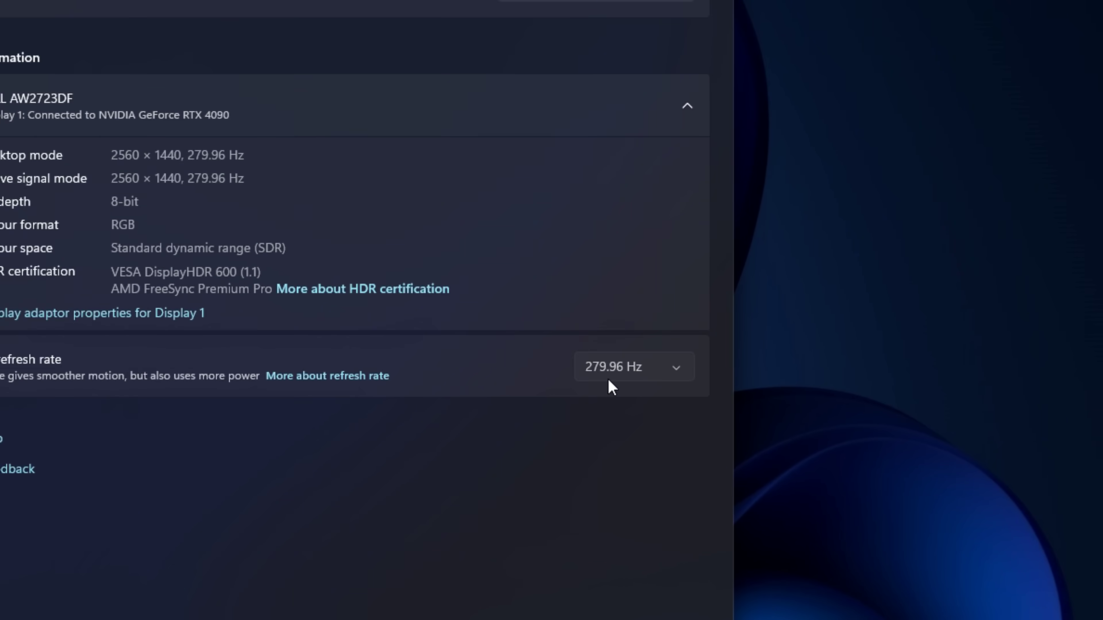
left_click(900, 533)
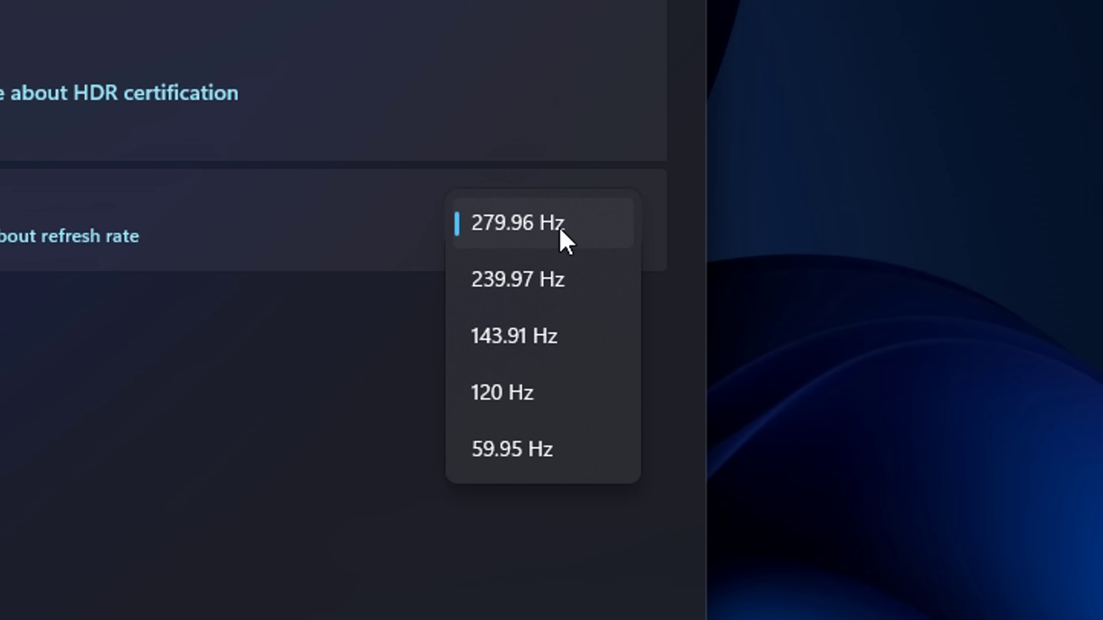
left_click(530, 231)
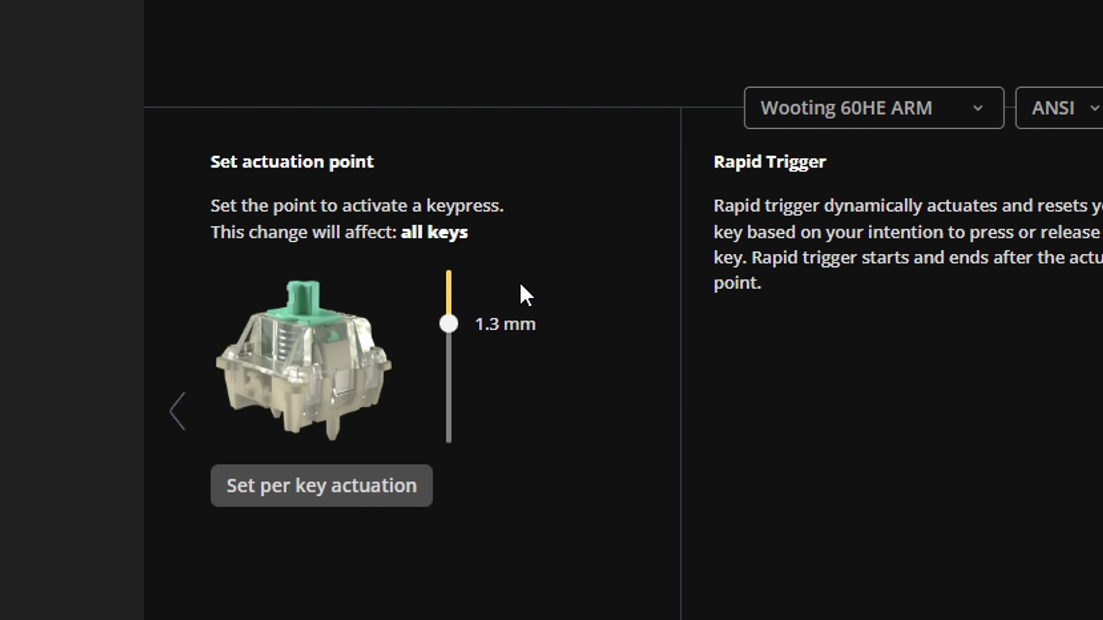
Set all keys to 0.1 mm actuation, Rapid Trigger at 0.60 mm, and Tachyon mode on
left_click_drag(451, 329, 451, 271)
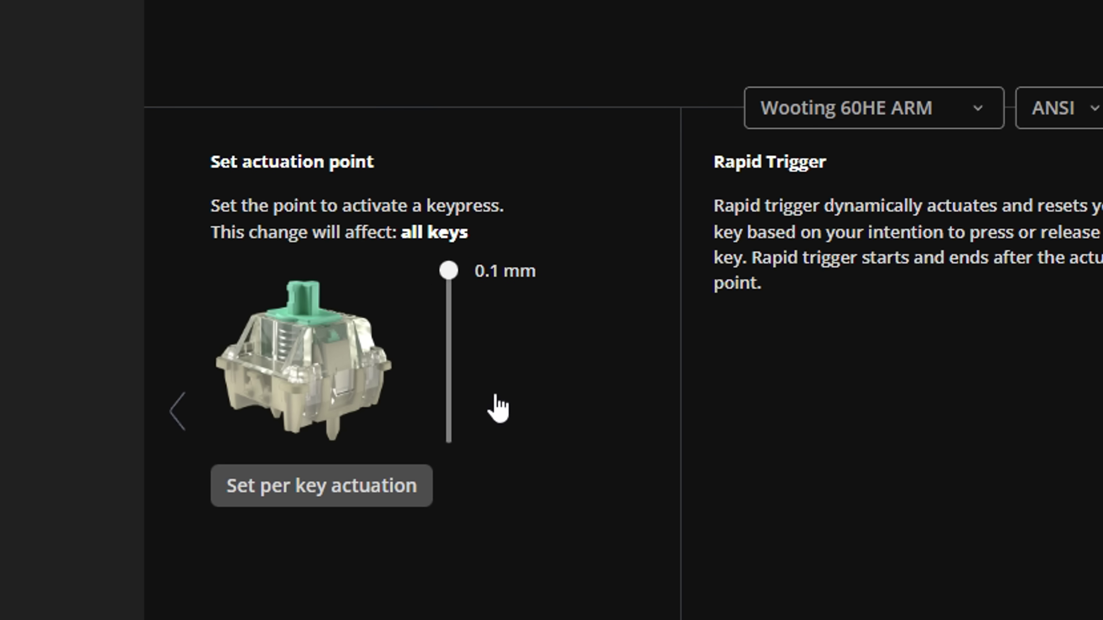
left_click_drag(449, 273, 448, 214)
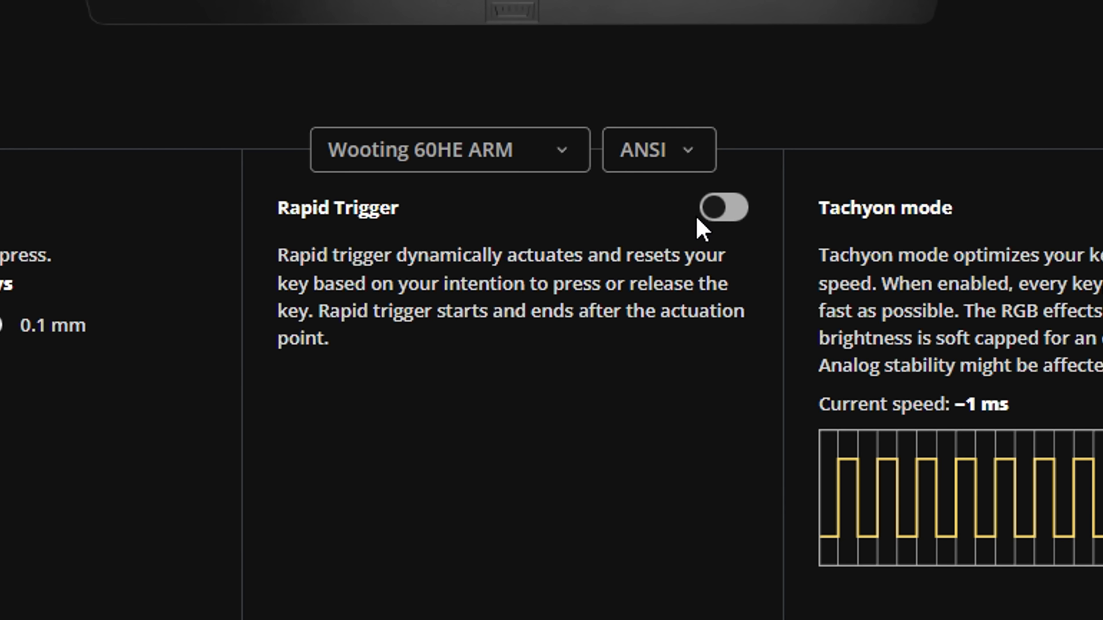
left_click(716, 212)
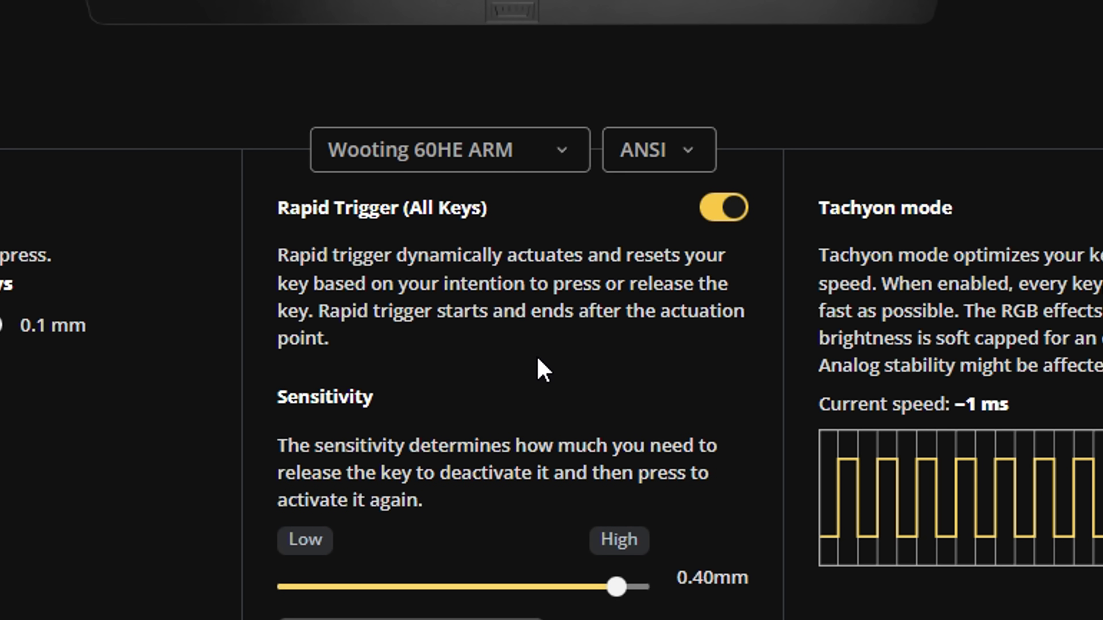
left_click_drag(616, 587, 580, 567)
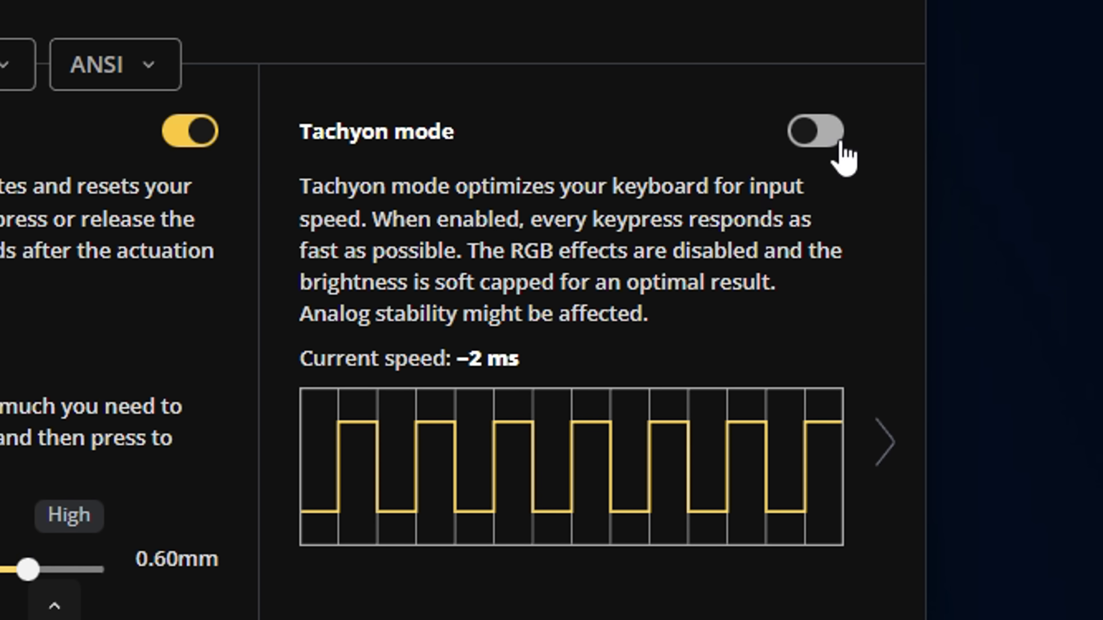
left_click(816, 131)
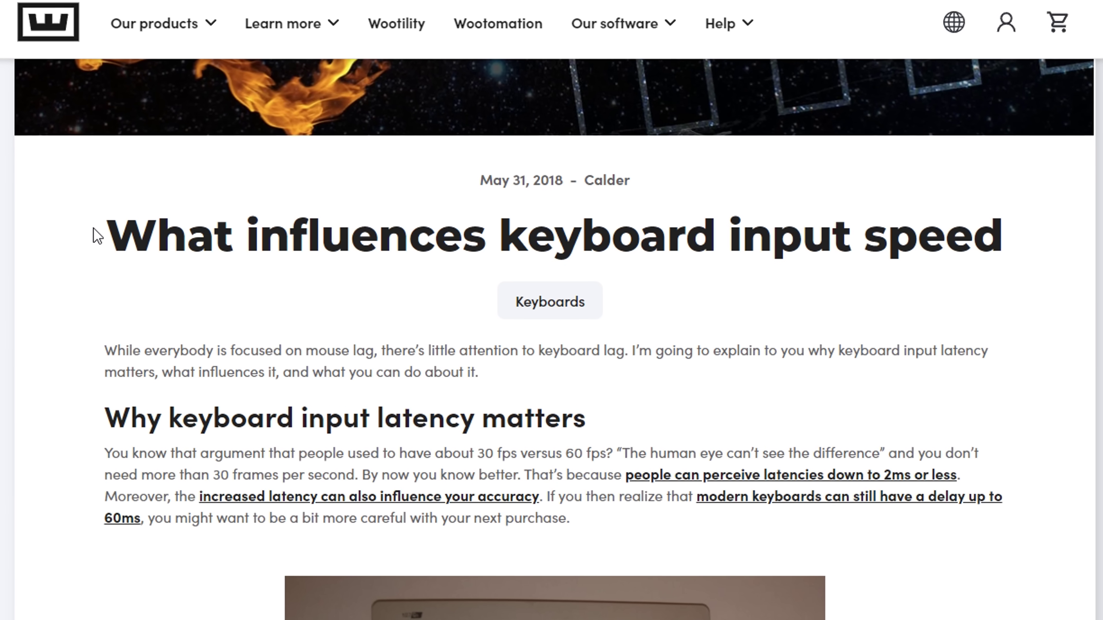
left_click_drag(109, 235, 1004, 247)
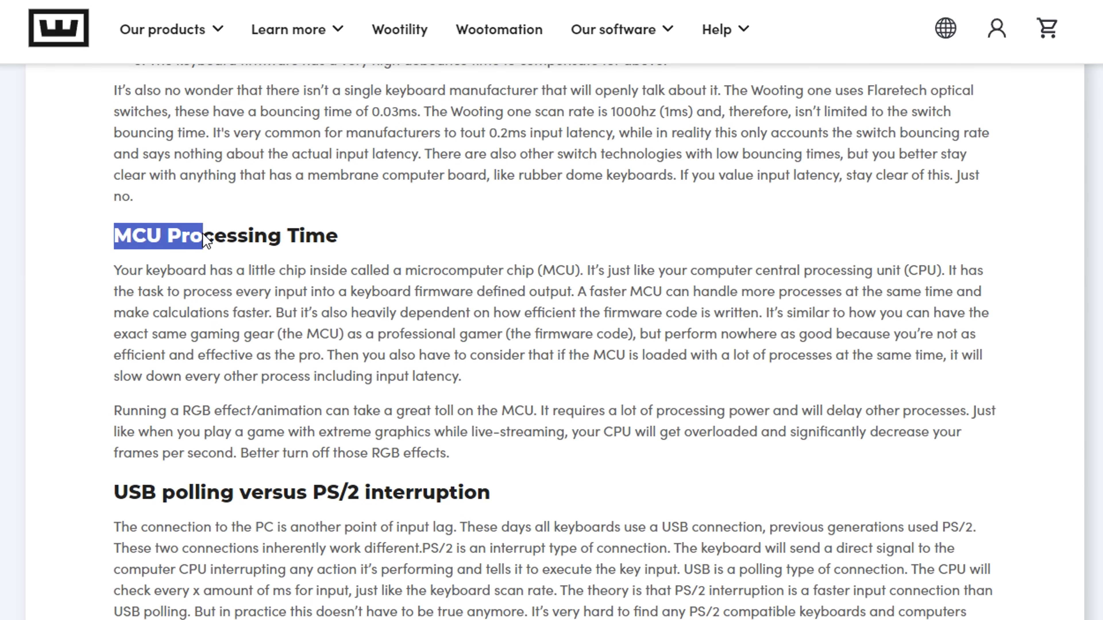
left_click_drag(202, 234, 409, 231)
left_click(423, 228)
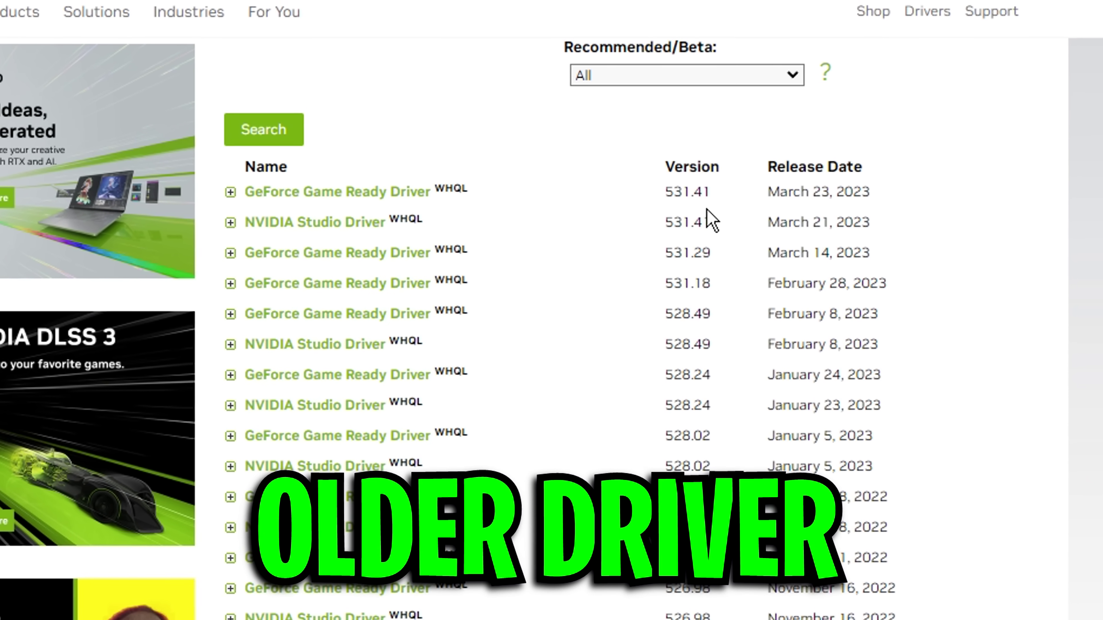
scroll(709, 224, "down", 3)
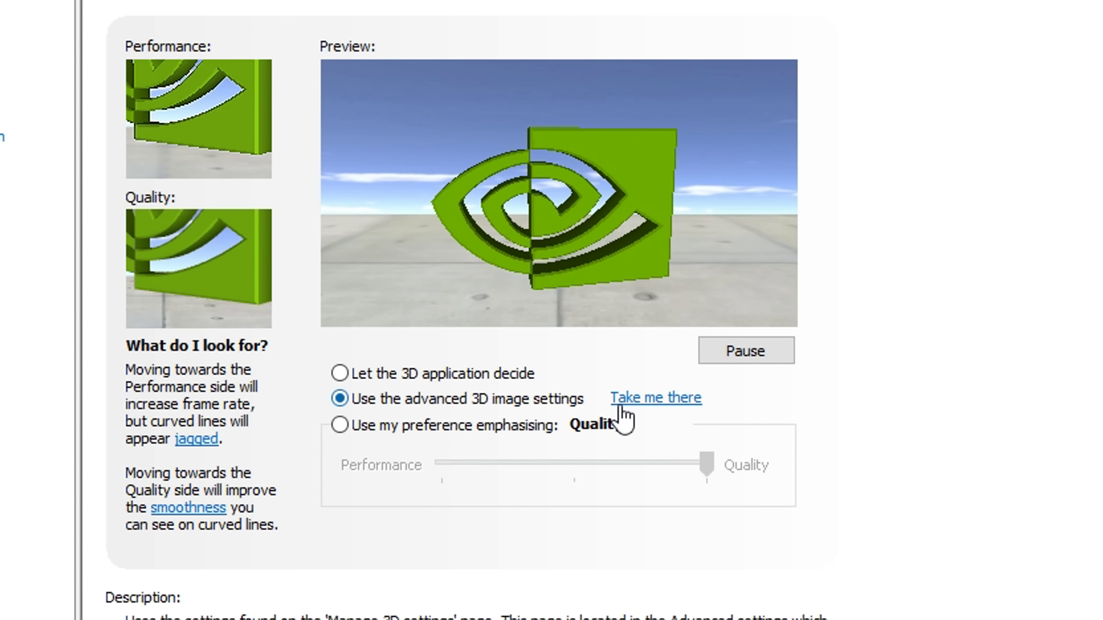
Jump to Manage 3D Settings and scroll its global 3D feature list
left_click(664, 399)
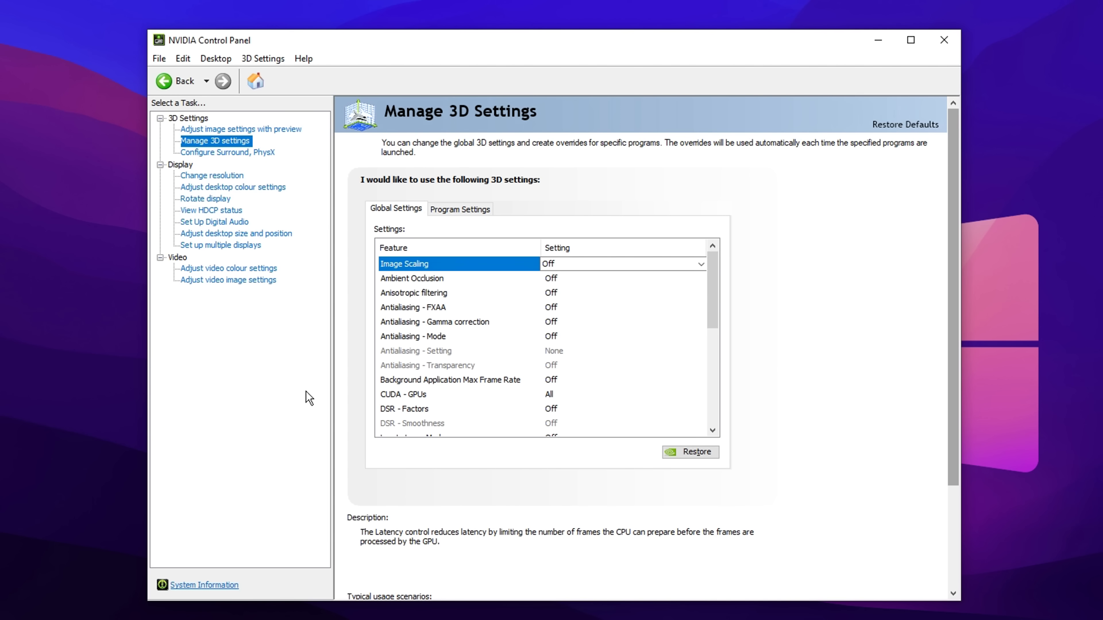
scroll(541, 261, "down", 3)
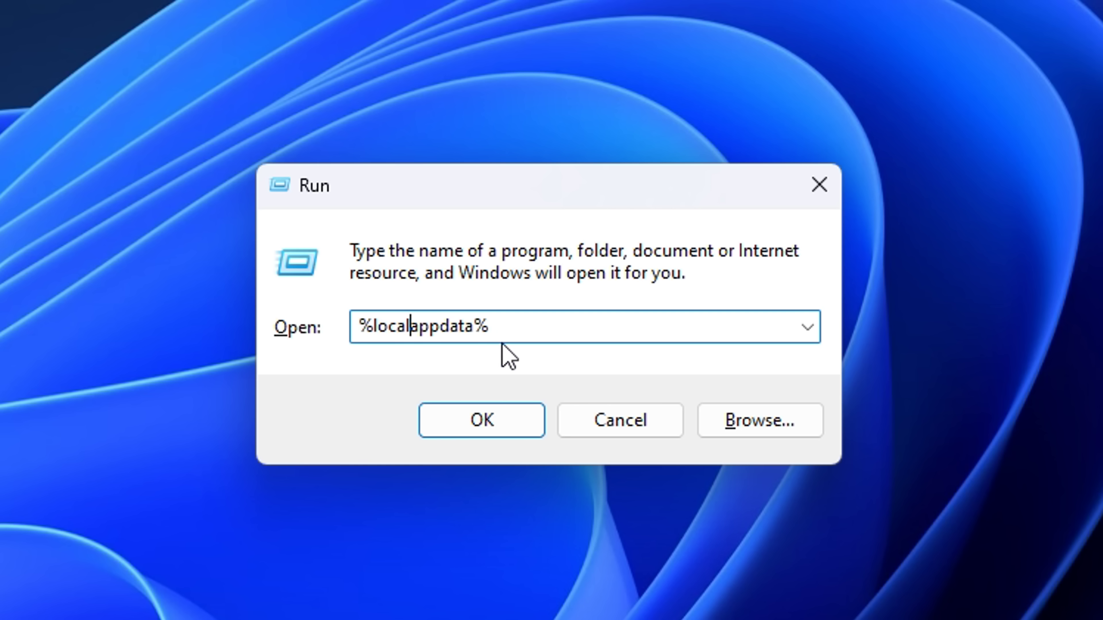
Open %localappdata% and delete the FortniteGame folder
key("Return")
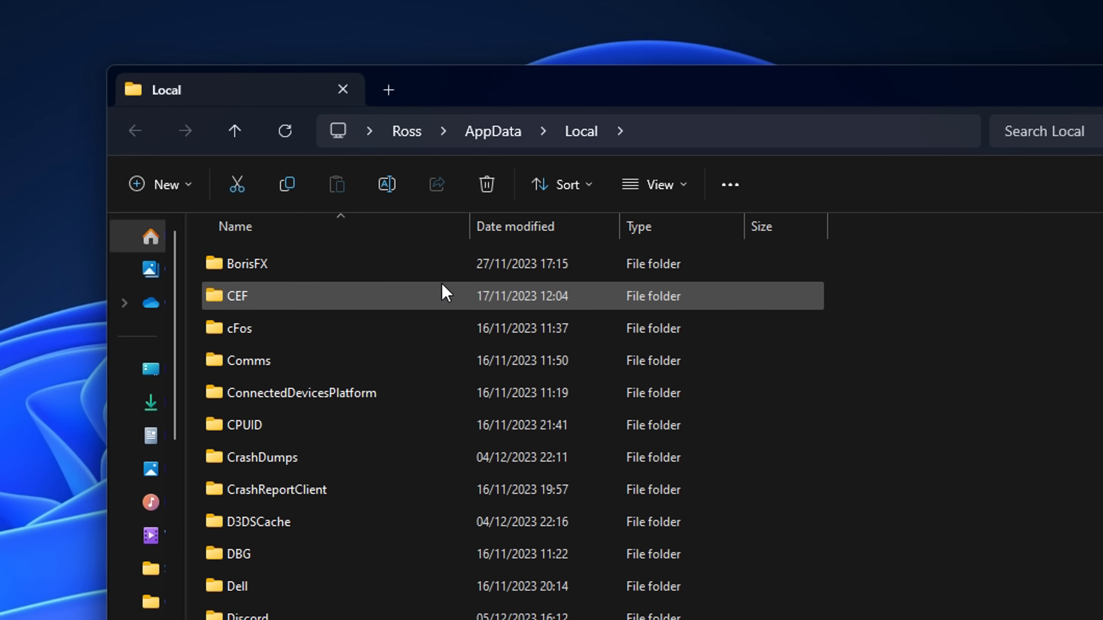
key("f")
scroll(442, 294, "down", 2)
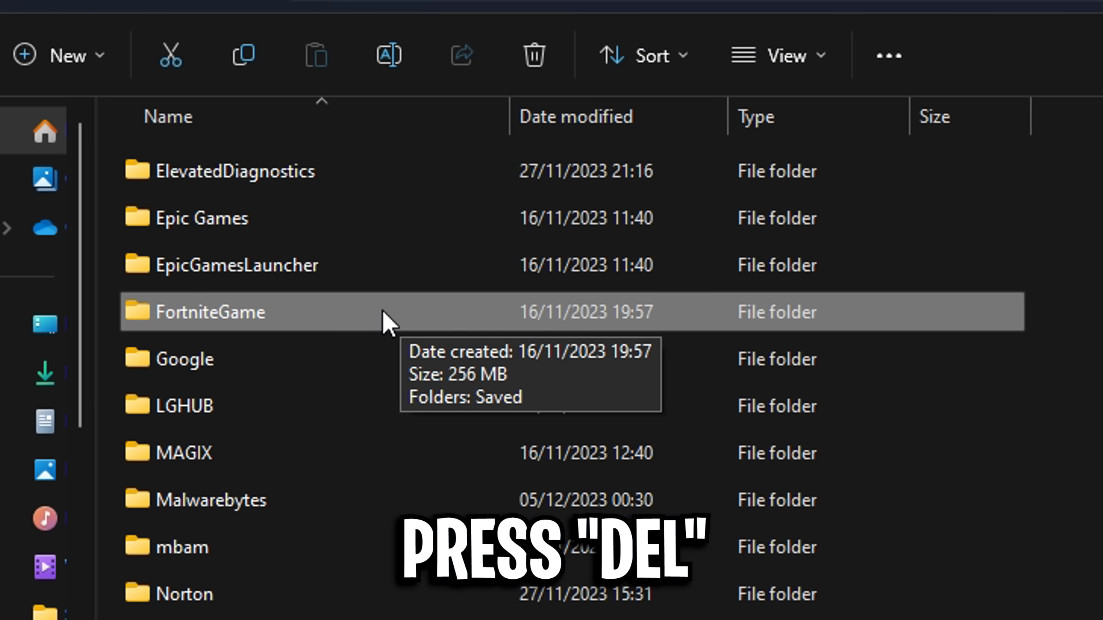
key("Delete")
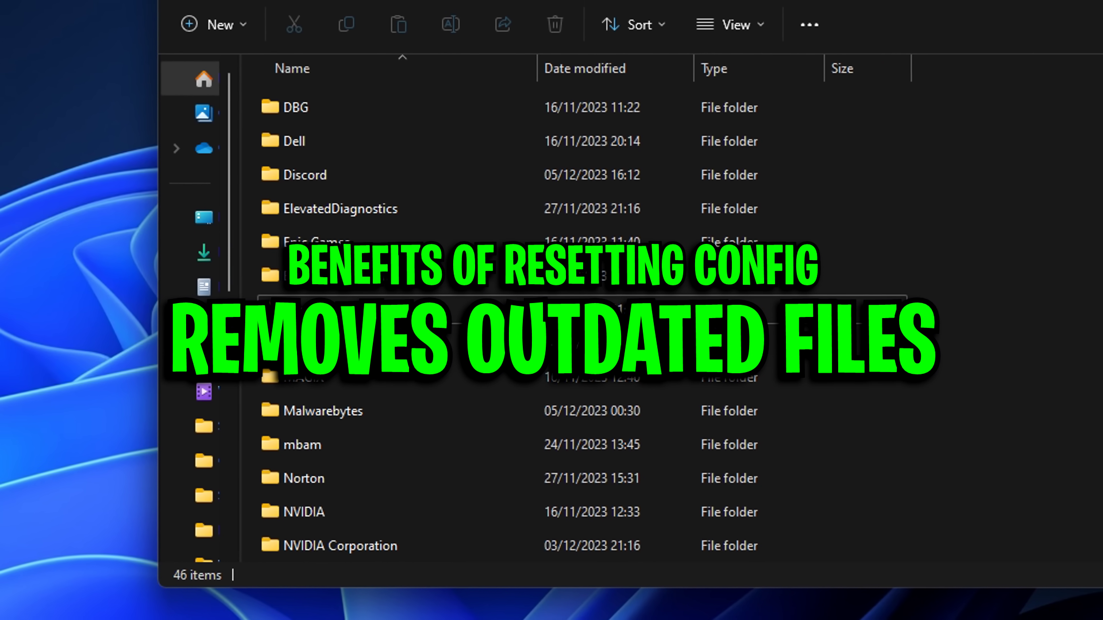
Browse into FortniteGame\Saved\Config\WindowsClient and select the GameUserSettings file
scroll(345, 289, "down", 2)
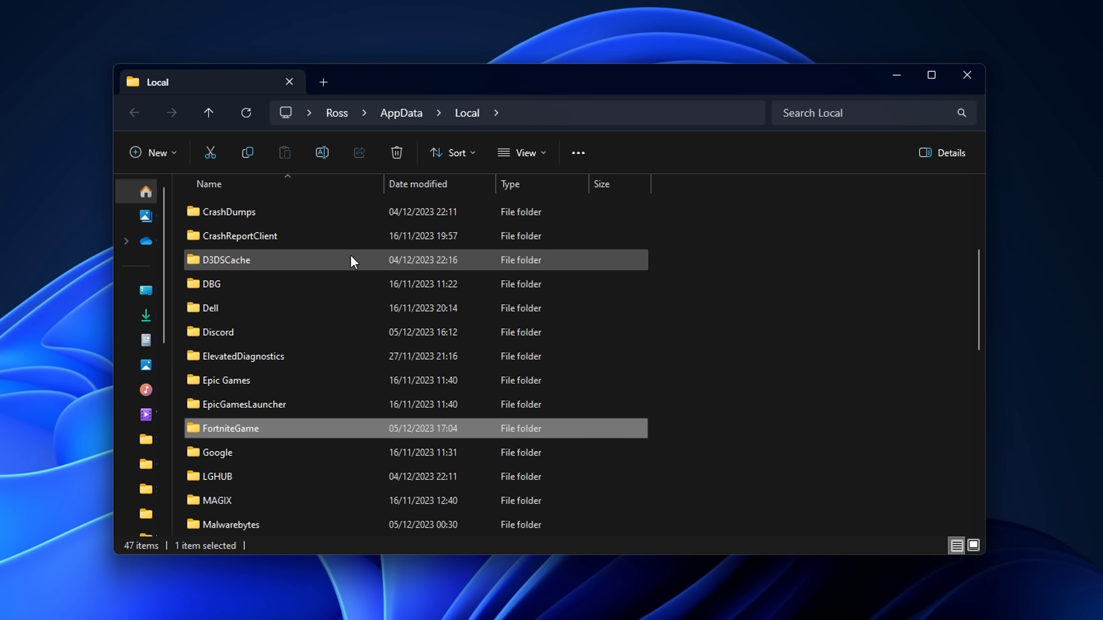
scroll(345, 289, "down", 1)
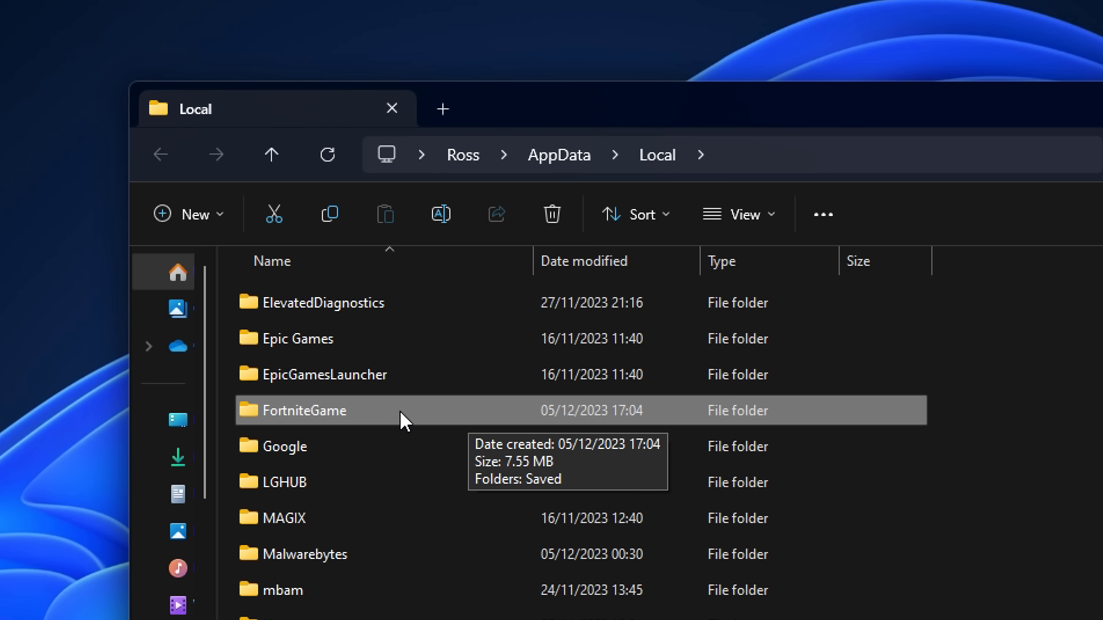
double_click(424, 412)
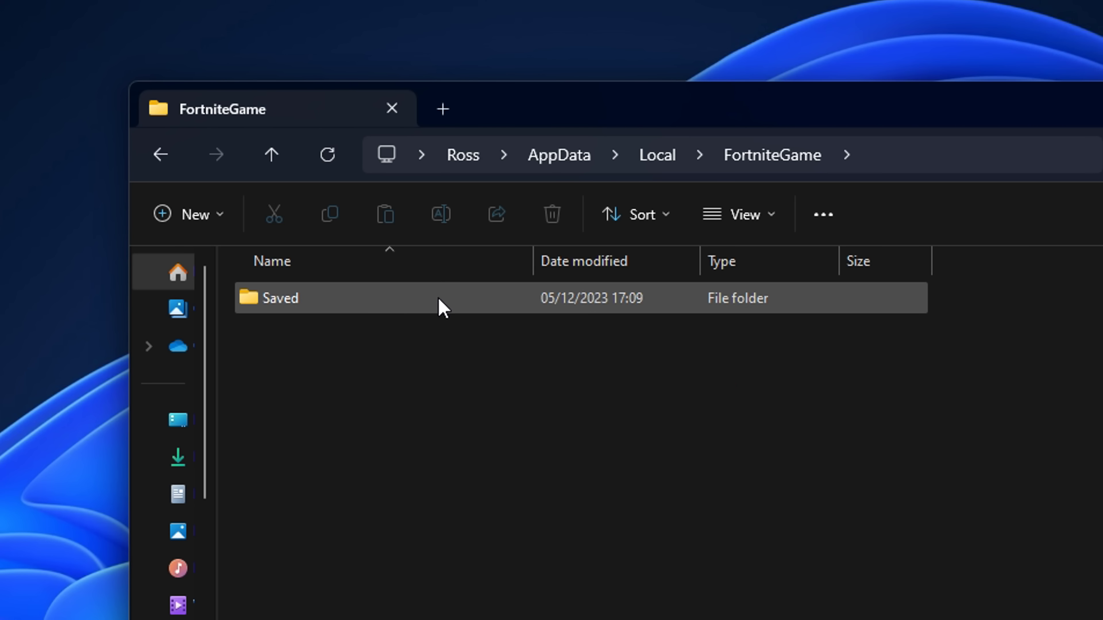
double_click(442, 307)
double_click(467, 341)
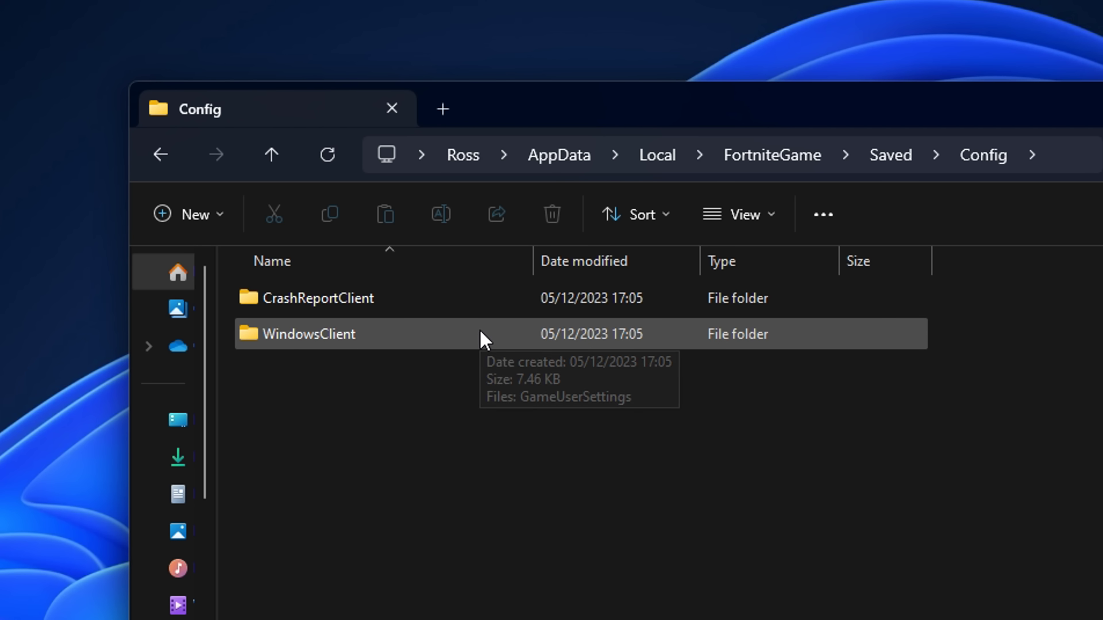
double_click(480, 339)
left_click(349, 309)
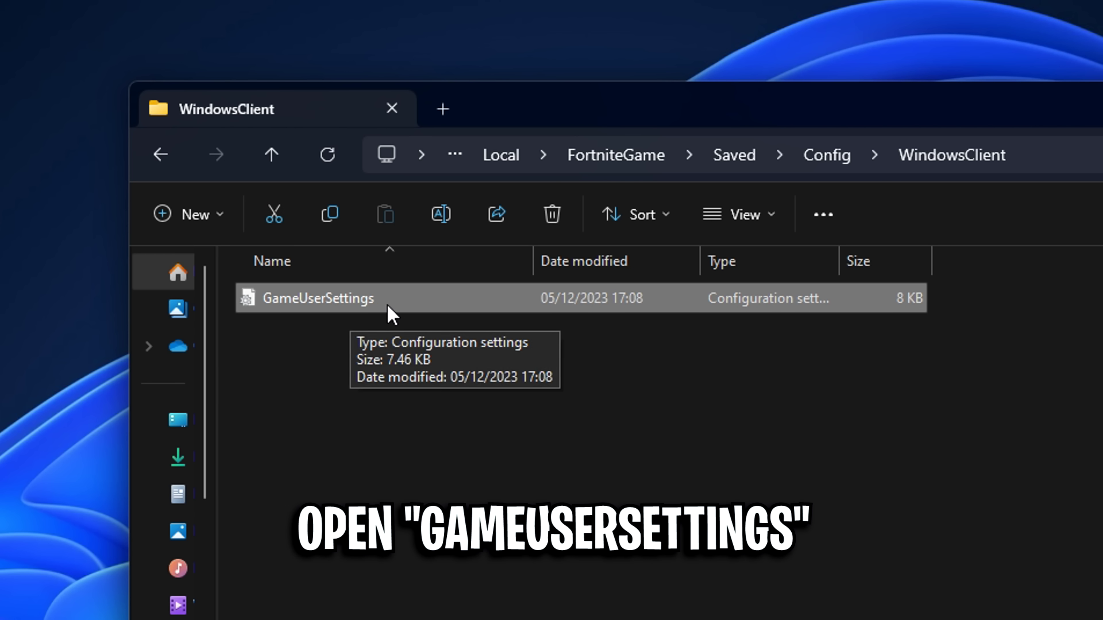